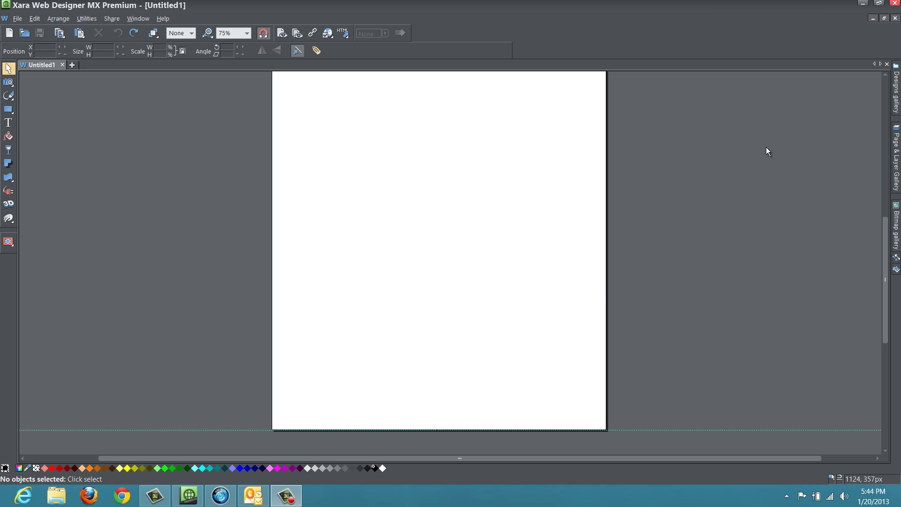
# Pin the Designs gallery and browse Page Elements > Photos > Landscape Photos down to the Autumn, Butterfly and Boats thumbnails.
pyautogui.click(897, 96)
pyautogui.click(878, 73)
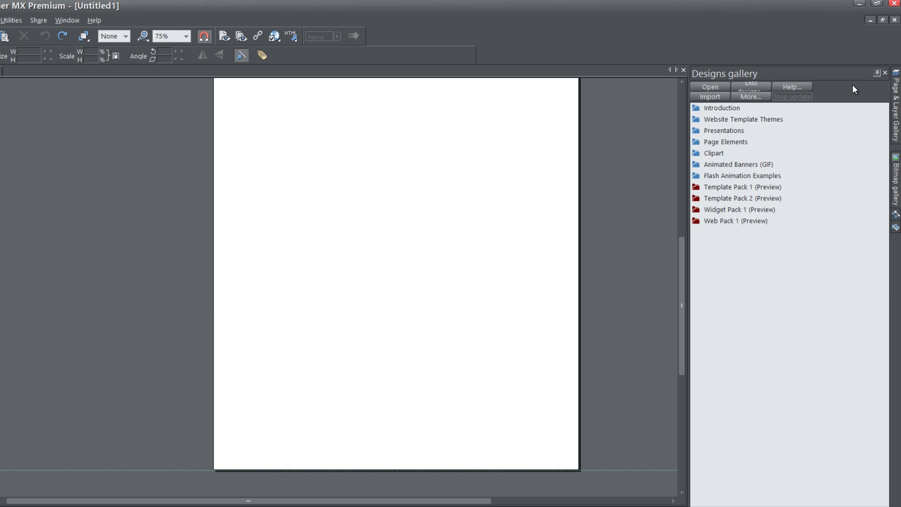
pyautogui.click(695, 142)
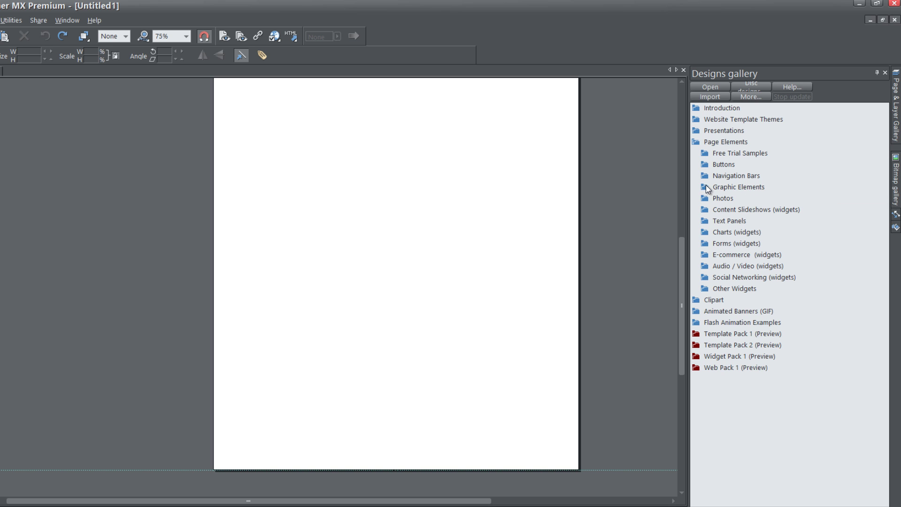
pyautogui.click(707, 203)
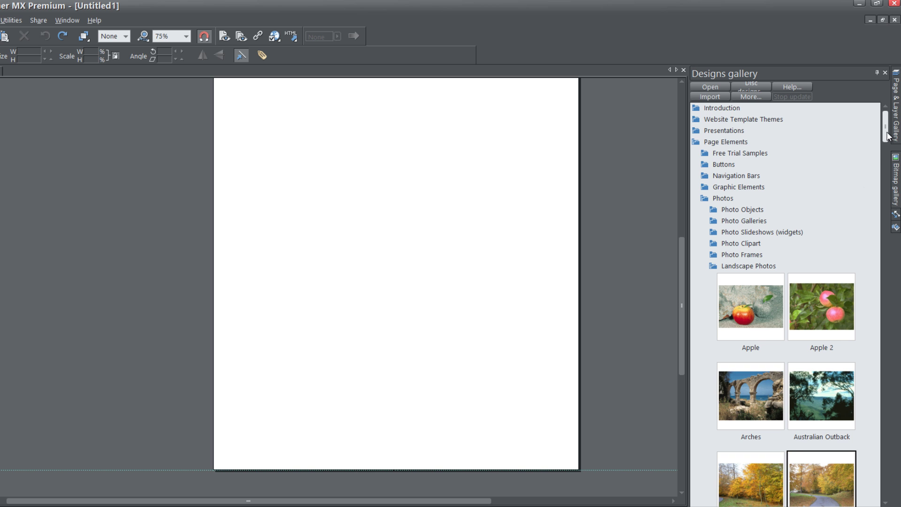
pyautogui.moveTo(886, 133); pyautogui.dragTo(885, 154)
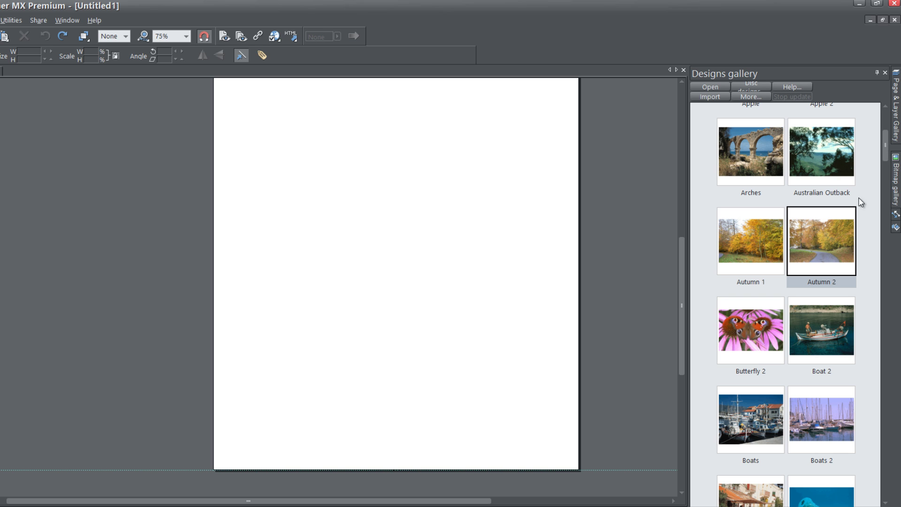
# Drag the Autumn 2, Boat 2, Butterfly 2, Boats 2 and Boats photos from the gallery onto the page.
pyautogui.moveTo(421, 158); pyautogui.dragTo(381, 144)
pyautogui.moveTo(827, 337); pyautogui.dragTo(321, 264)
pyautogui.moveTo(744, 348); pyautogui.dragTo(332, 404)
pyautogui.moveTo(799, 421); pyautogui.dragTo(454, 295)
pyautogui.moveTo(750, 417); pyautogui.dragTo(470, 389)
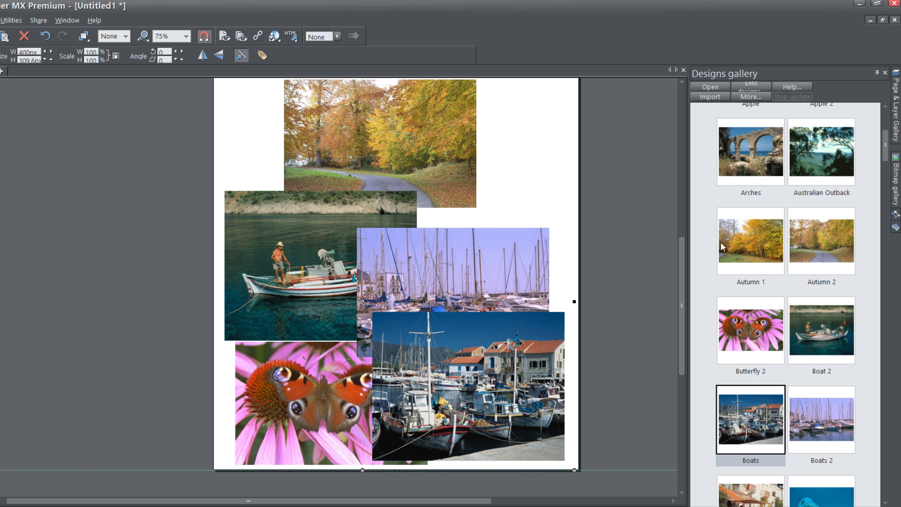
# Unpin the gallery, select all five photos, scale them to about 432×489 px and move them toward the page top.
pyautogui.click(877, 72)
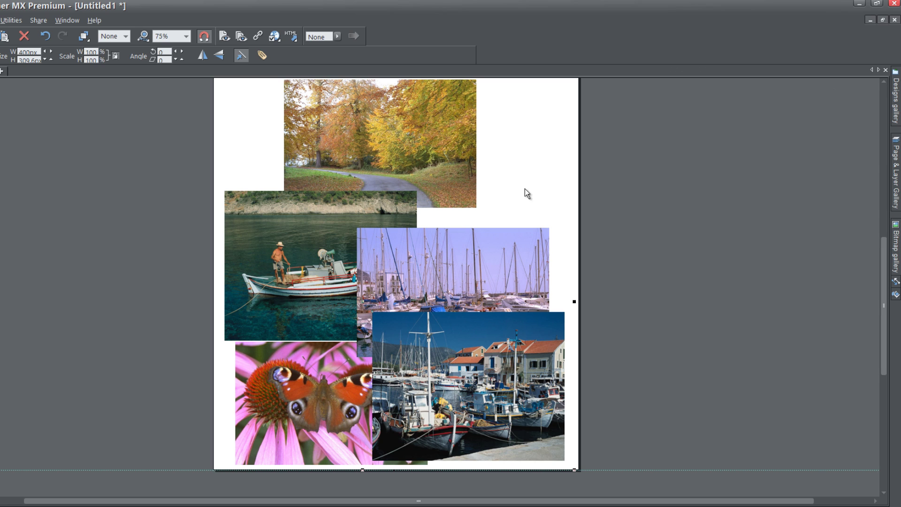
pyautogui.hotkey('ctrl', 'a')
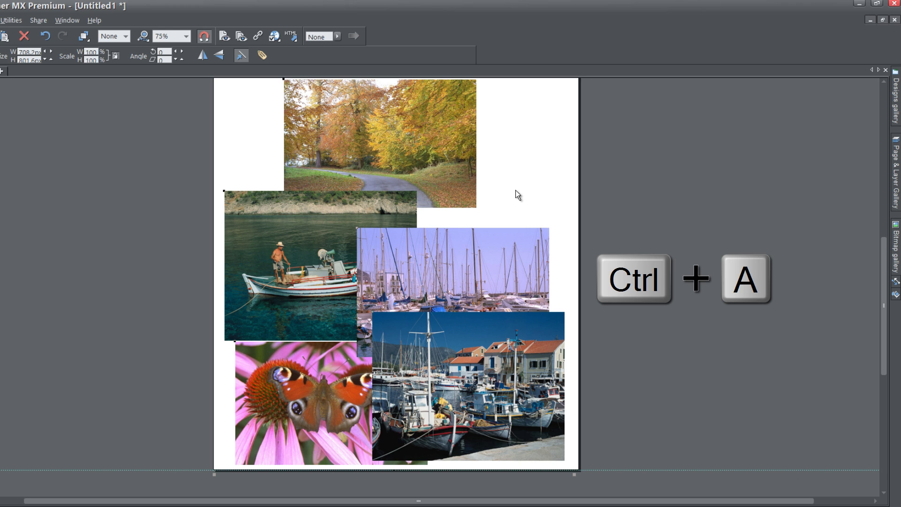
pyautogui.moveTo(885, 294); pyautogui.dragTo(885, 281)
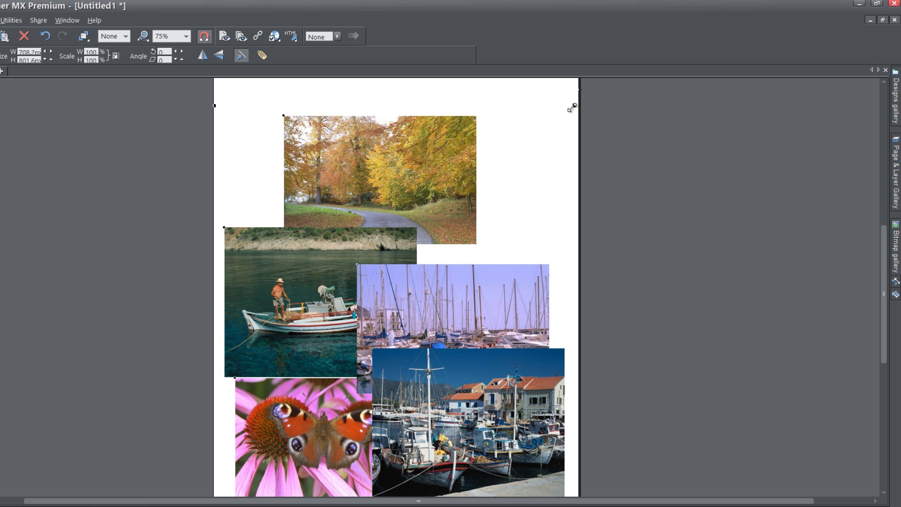
pyautogui.moveTo(574, 107); pyautogui.dragTo(441, 256)
pyautogui.moveTo(353, 317); pyautogui.dragTo(413, 178)
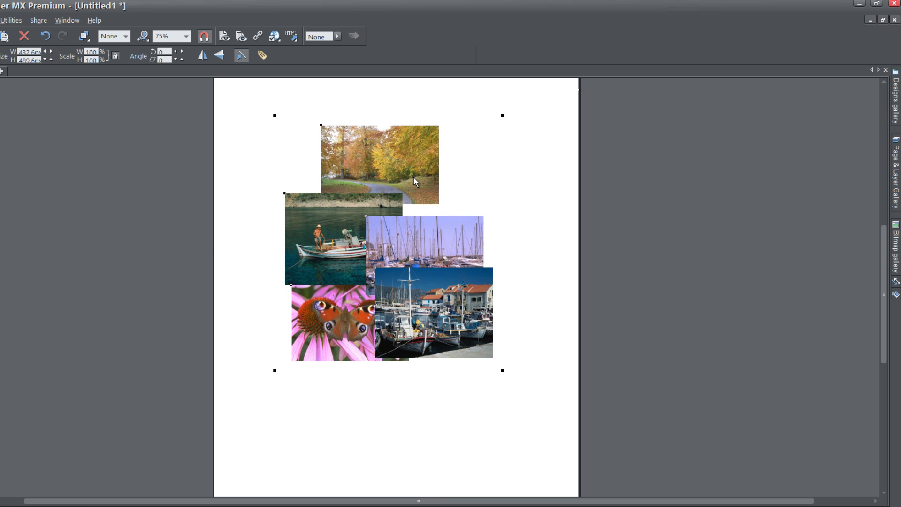
# Deselect the group and reposition the harbour, butterfly and boat photos lower down into a column.
pyautogui.click(534, 331)
pyautogui.moveTo(452, 342); pyautogui.dragTo(394, 454)
pyautogui.moveTo(381, 341); pyautogui.dragTo(401, 378)
pyautogui.moveTo(342, 259); pyautogui.dragTo(351, 223)
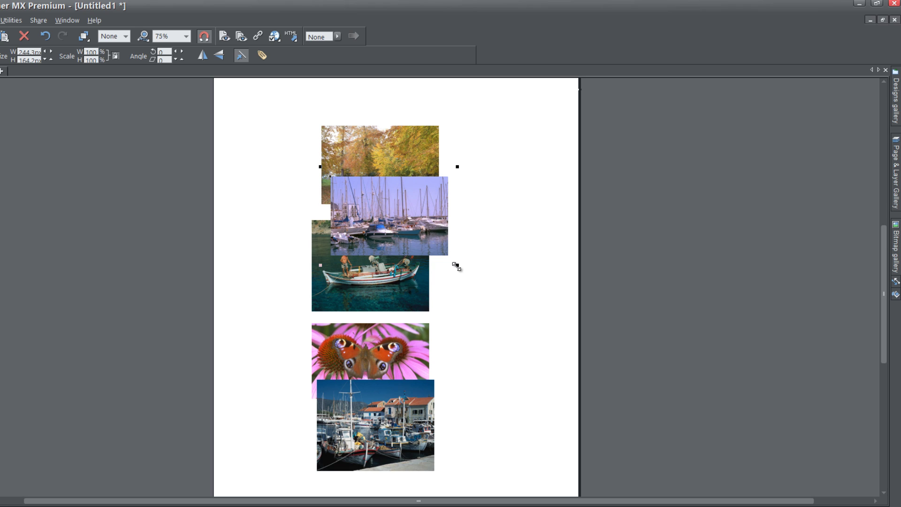
# Enlarge the sailboat photo to 150%, place it beneath the autumn photo at the page top, and select all.
pyautogui.moveTo(457, 266); pyautogui.dragTo(513, 306)
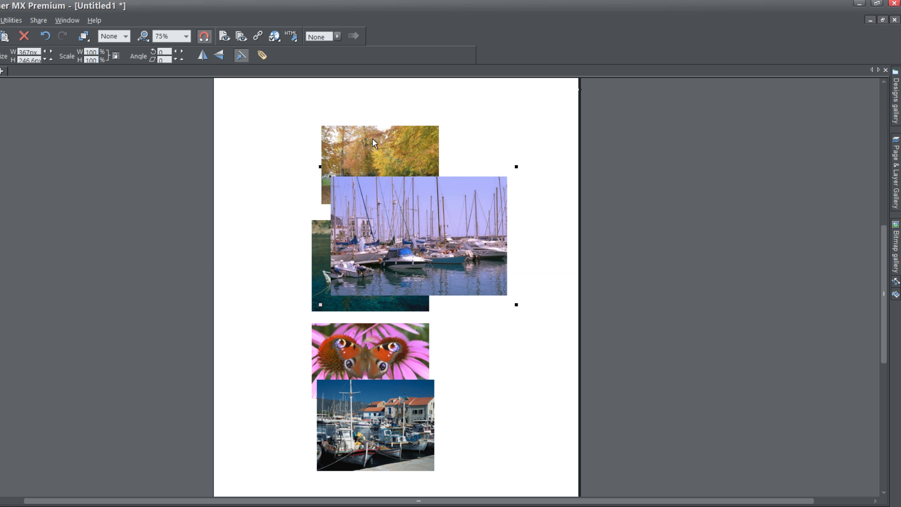
pyautogui.moveTo(372, 139); pyautogui.dragTo(368, 100)
pyautogui.moveTo(375, 217); pyautogui.dragTo(368, 198)
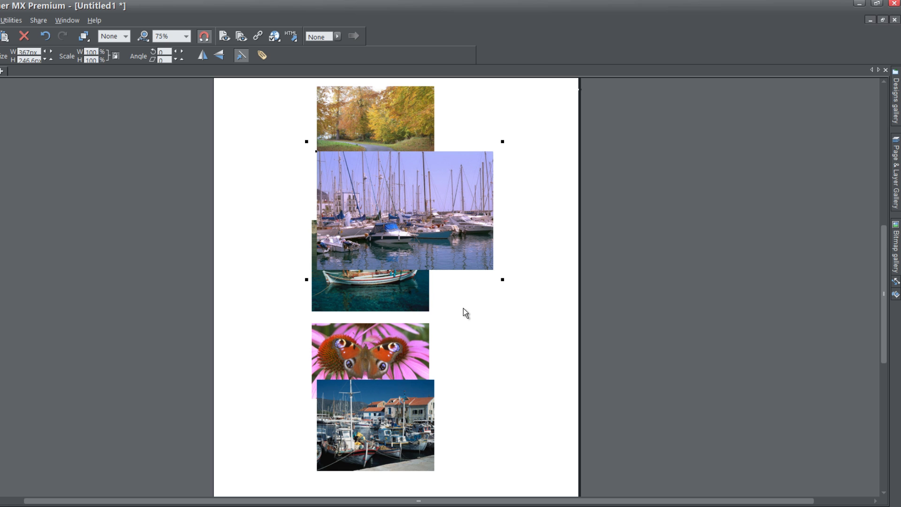
pyautogui.hotkey('ctrl', 'a')
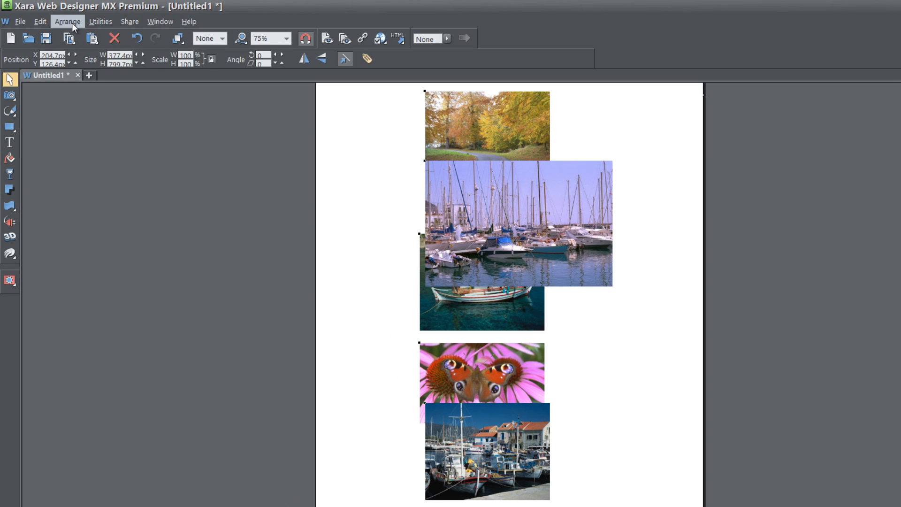
# Open Arrange > Alignment and nudge the Object Alignment dialog slightly to the right.
pyautogui.click(72, 23)
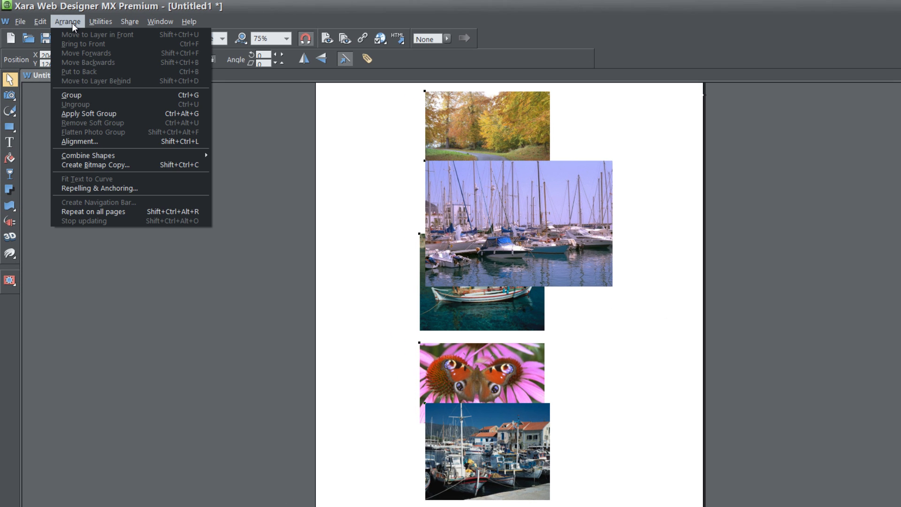
pyautogui.click(110, 142)
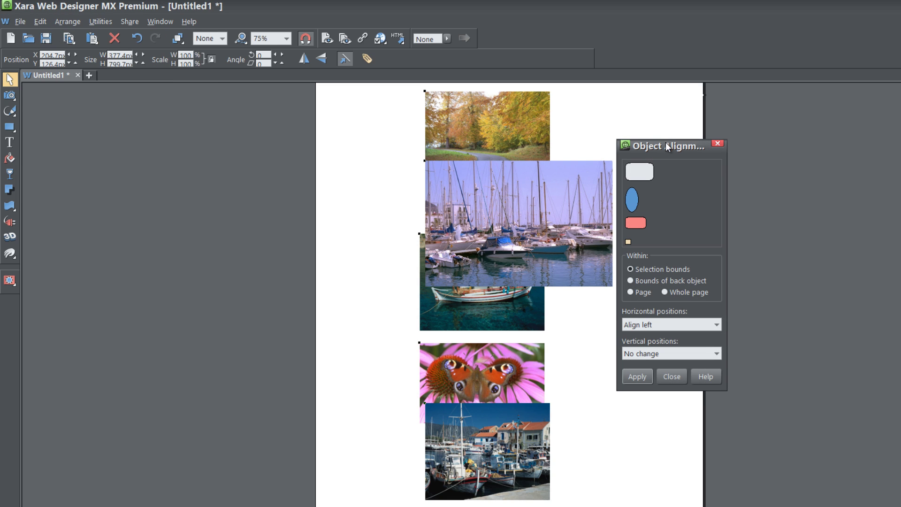
pyautogui.moveTo(666, 147); pyautogui.dragTo(689, 144)
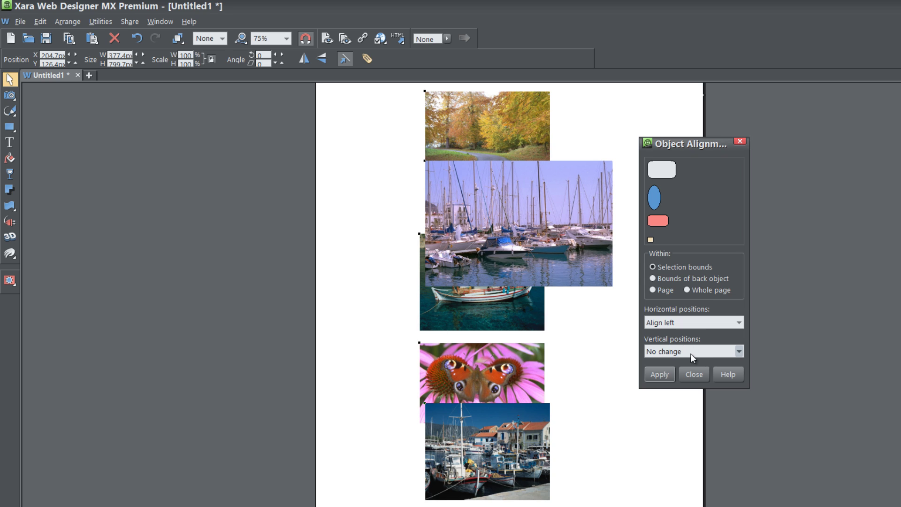
# Apply Align left for horizontal positions relative to Selection bounds in Object Alignment.
pyautogui.click(687, 323)
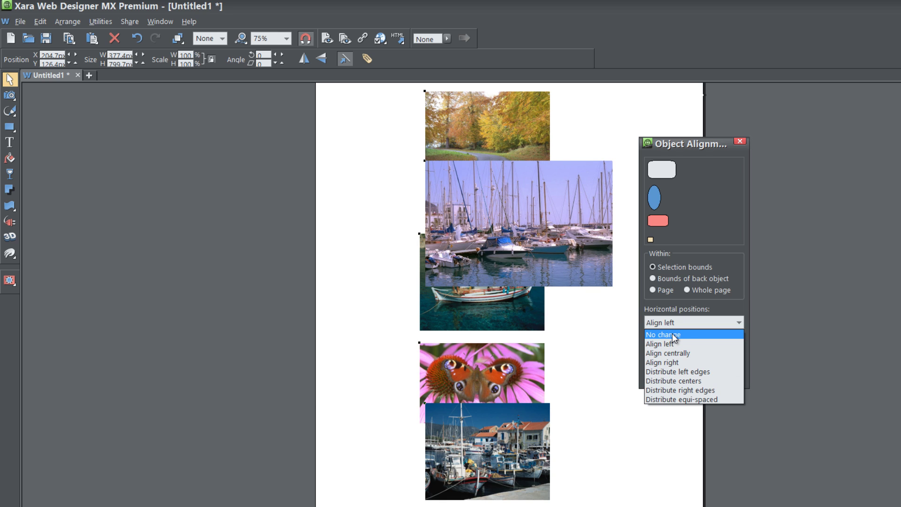
pyautogui.click(674, 335)
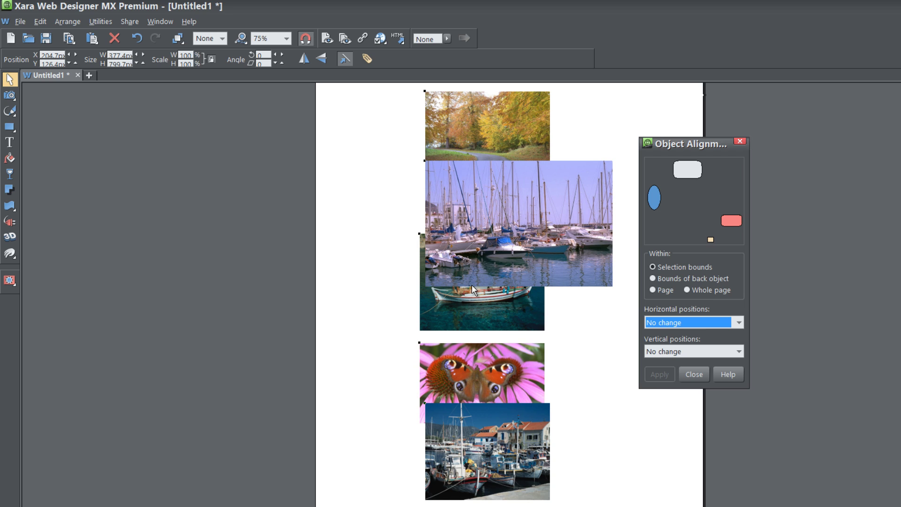
pyautogui.click(685, 266)
pyautogui.click(723, 323)
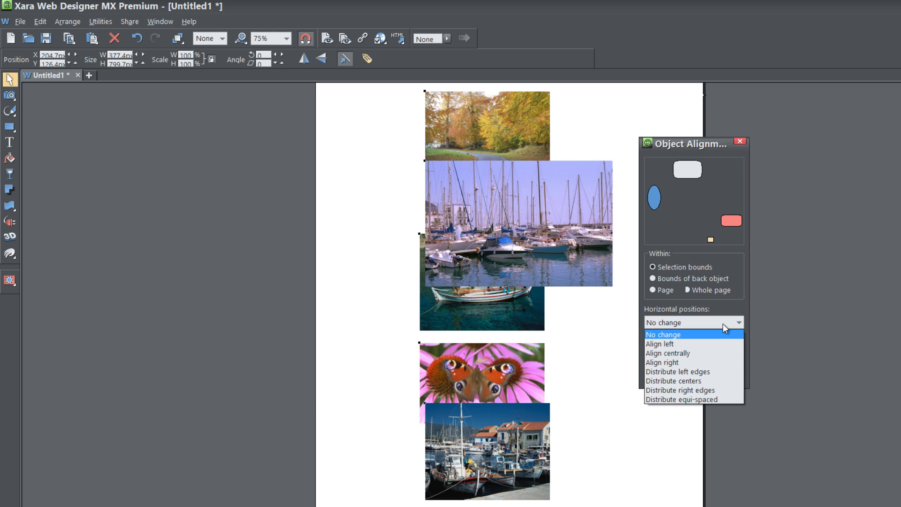
pyautogui.click(698, 341)
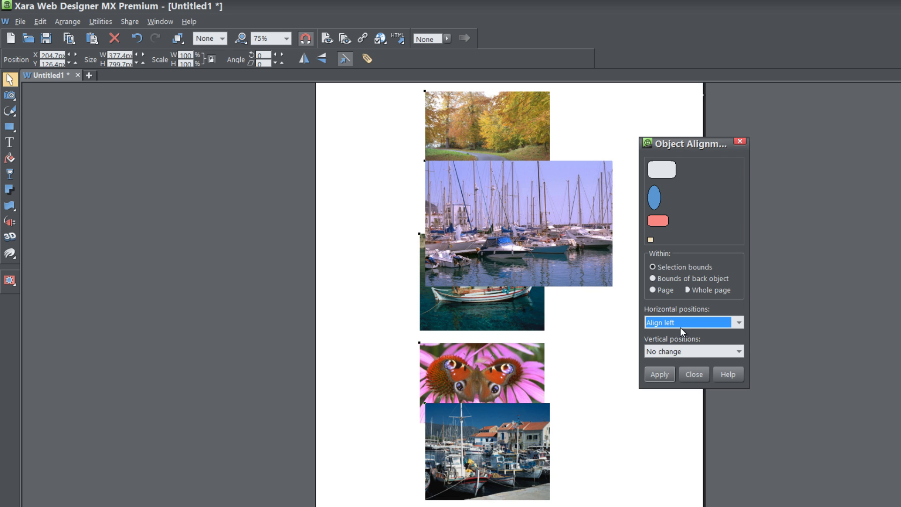
pyautogui.click(669, 377)
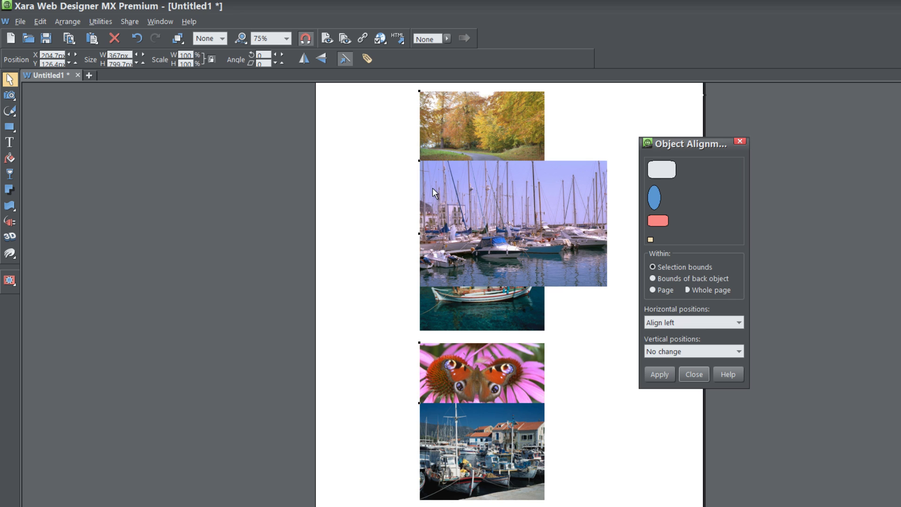
# Switch horizontal positions to Align right and apply it to the stacked photos.
pyautogui.click(694, 323)
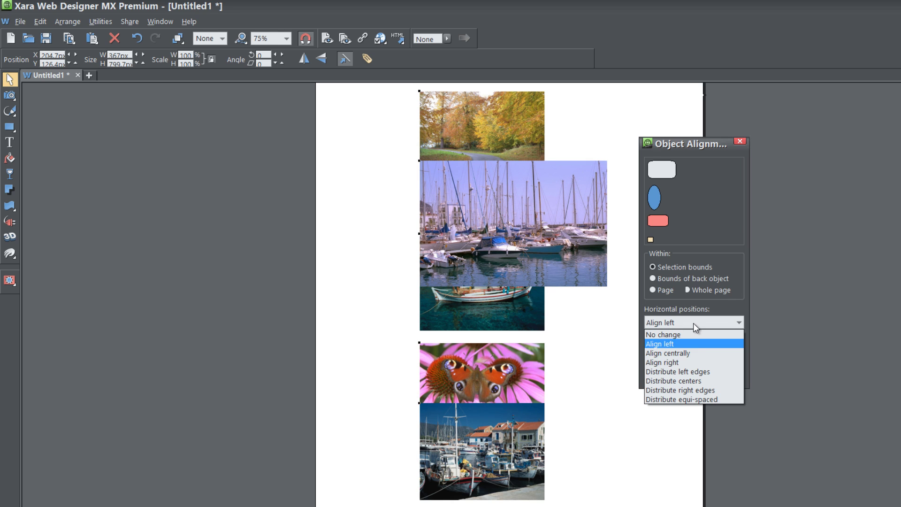
pyautogui.click(691, 361)
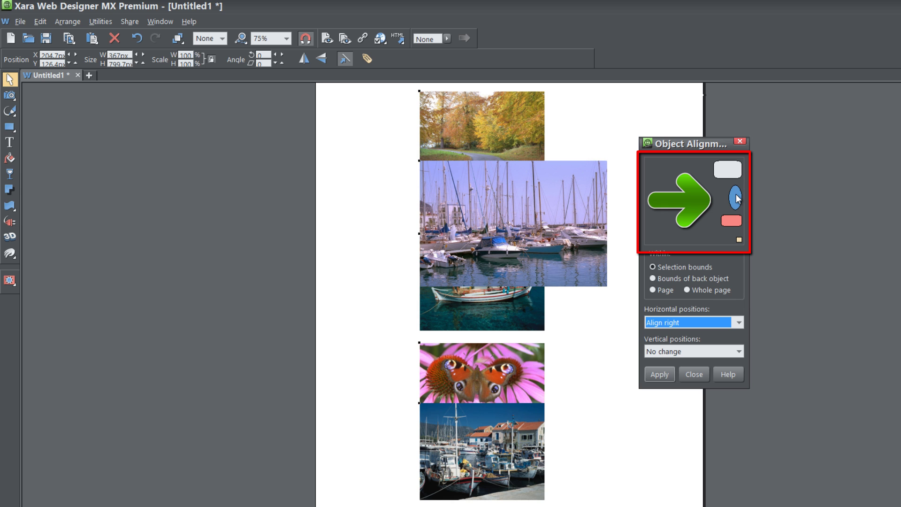
pyautogui.click(657, 375)
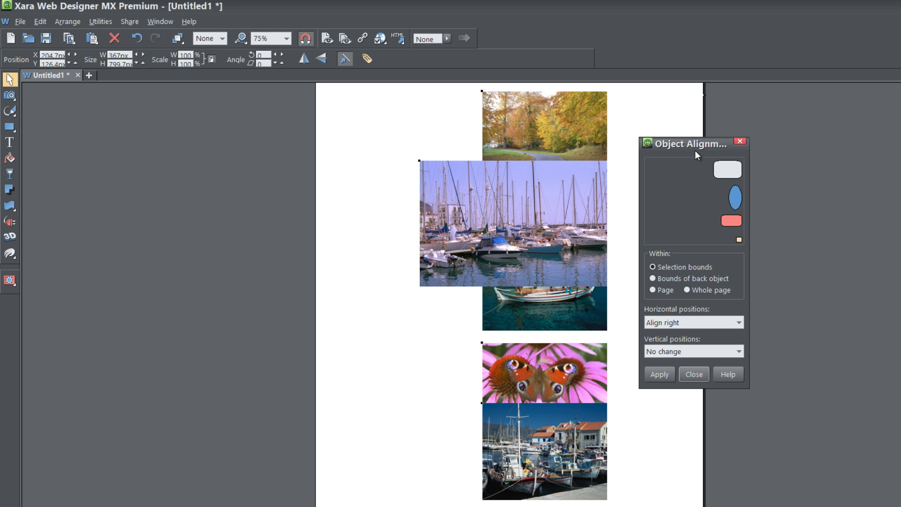
# Switch horizontal positions to Align centrally and apply it to the stacked photos.
pyautogui.click(689, 325)
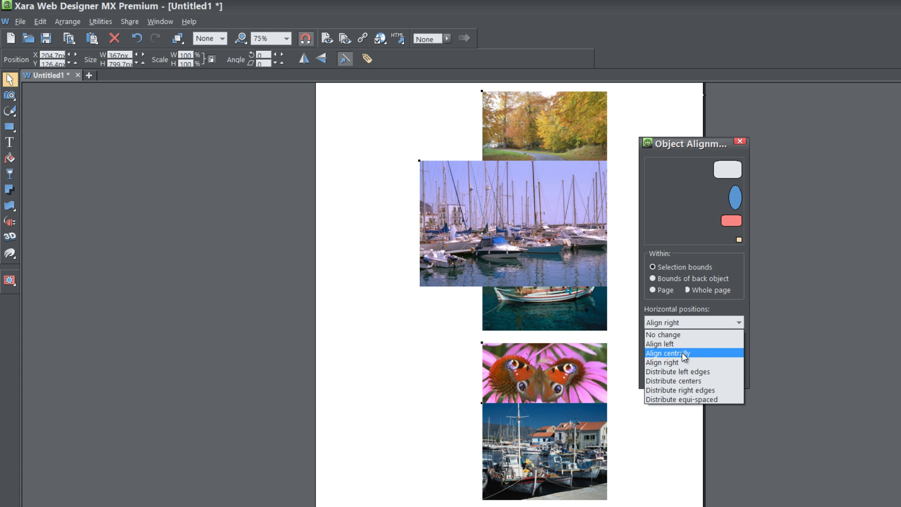
pyautogui.click(702, 354)
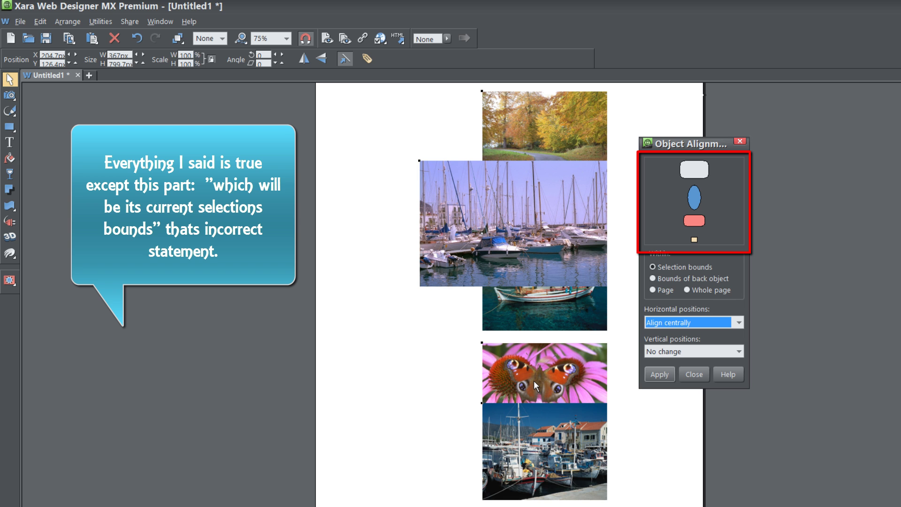
pyautogui.click(651, 374)
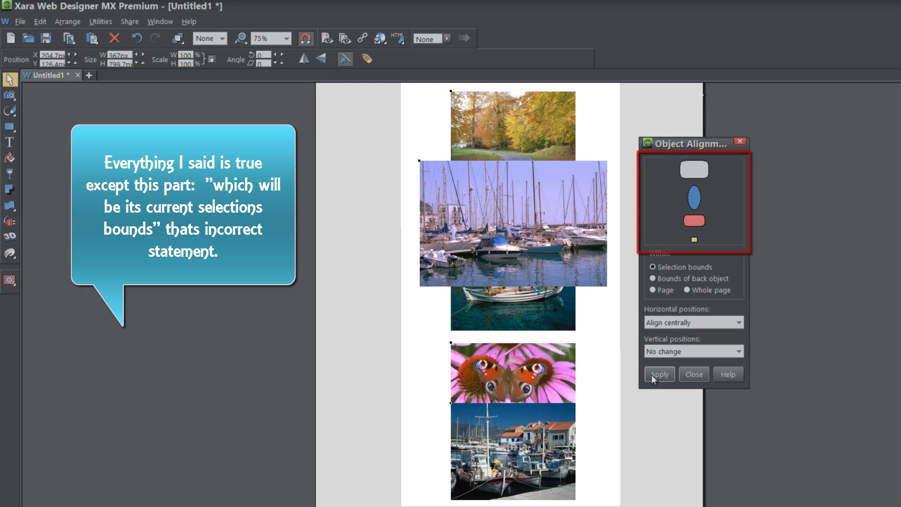